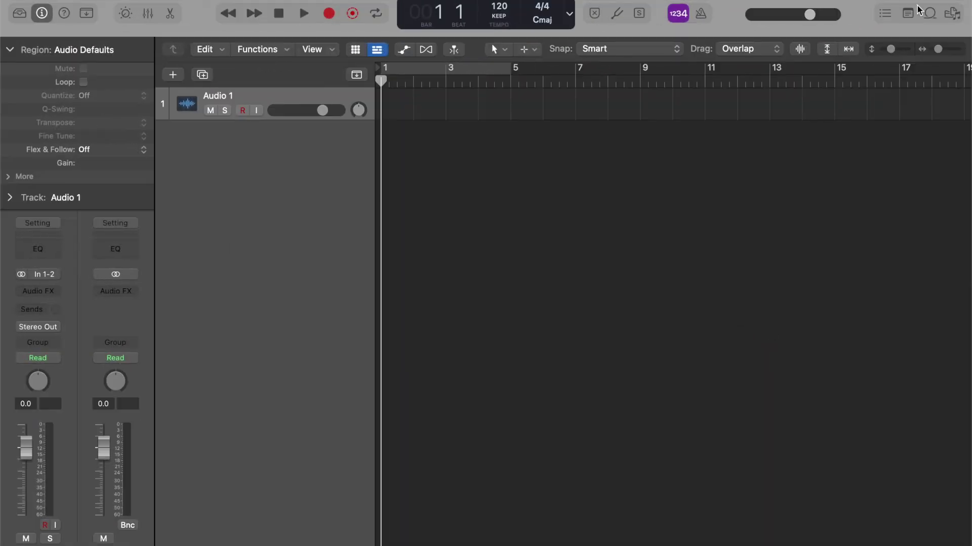
# - Open the Apple Loops browser from the control bar's Loop Browser button
pyautogui.click(930, 14)
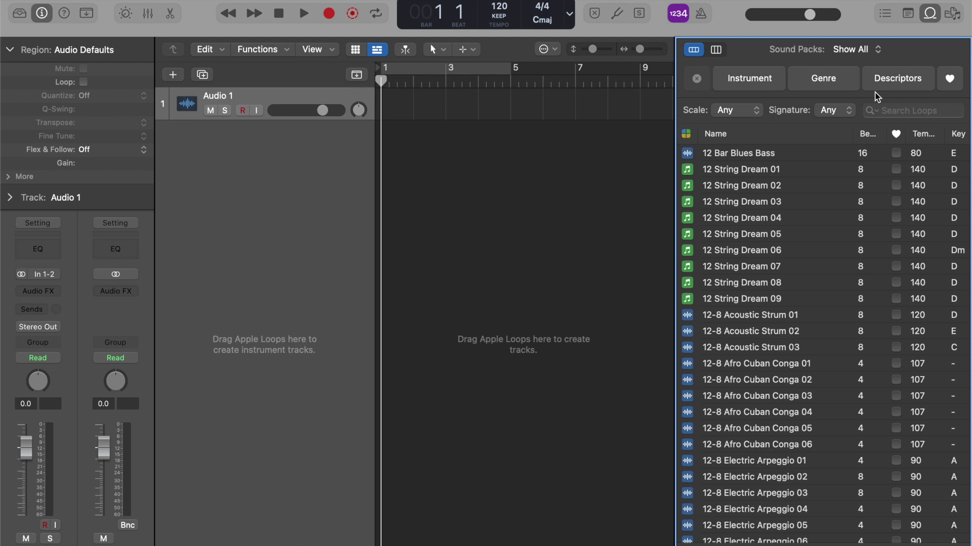
# - Filter the loop list to Bass instrument loops in the Hip Hop genre
pyautogui.click(771, 86)
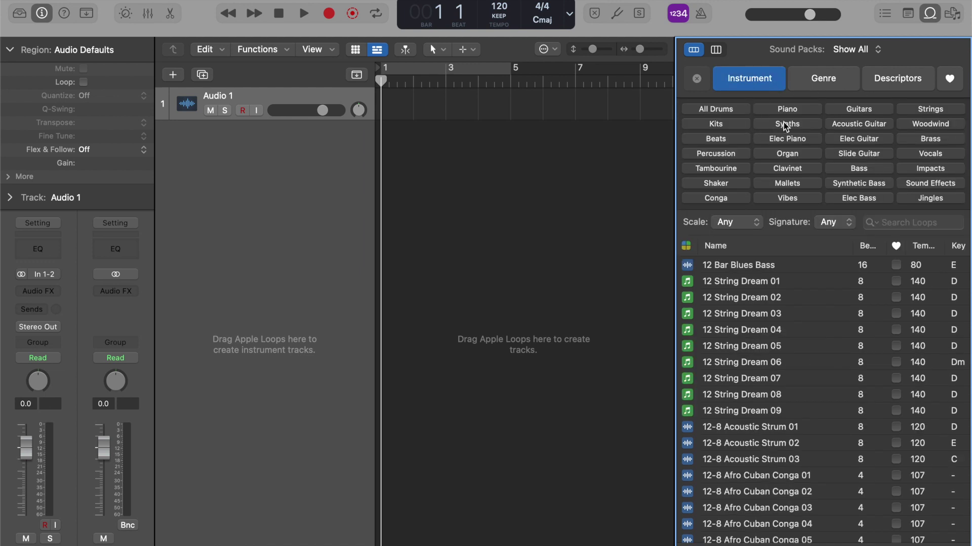
pyautogui.click(871, 175)
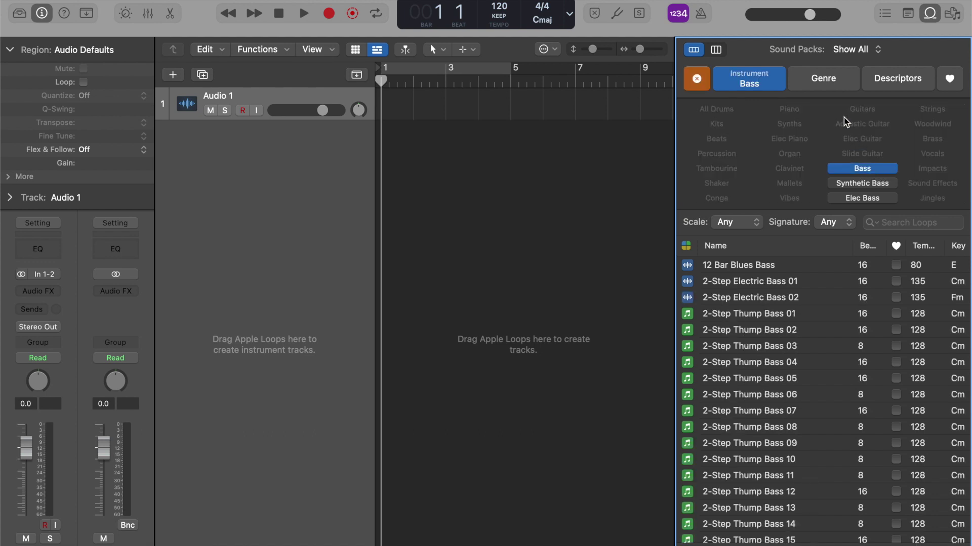
pyautogui.click(832, 91)
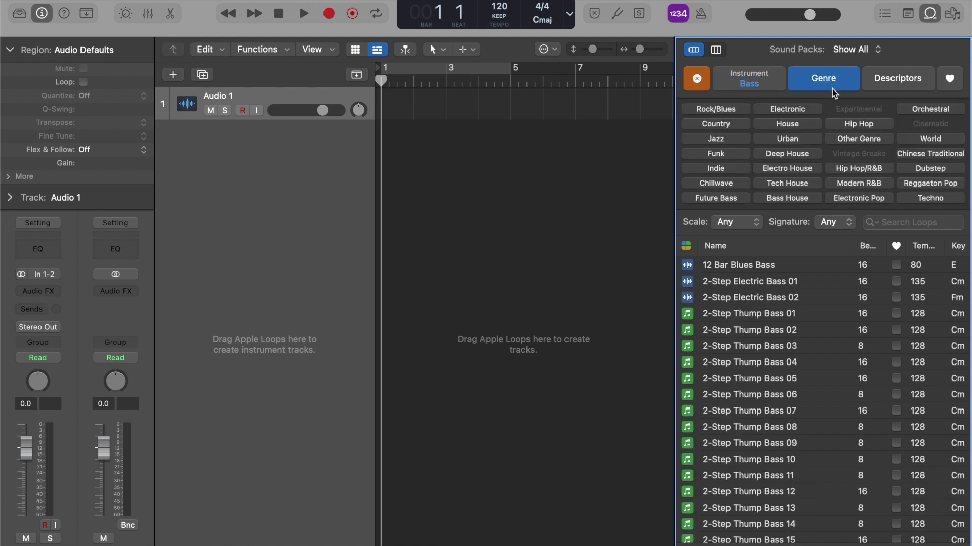
pyautogui.click(852, 125)
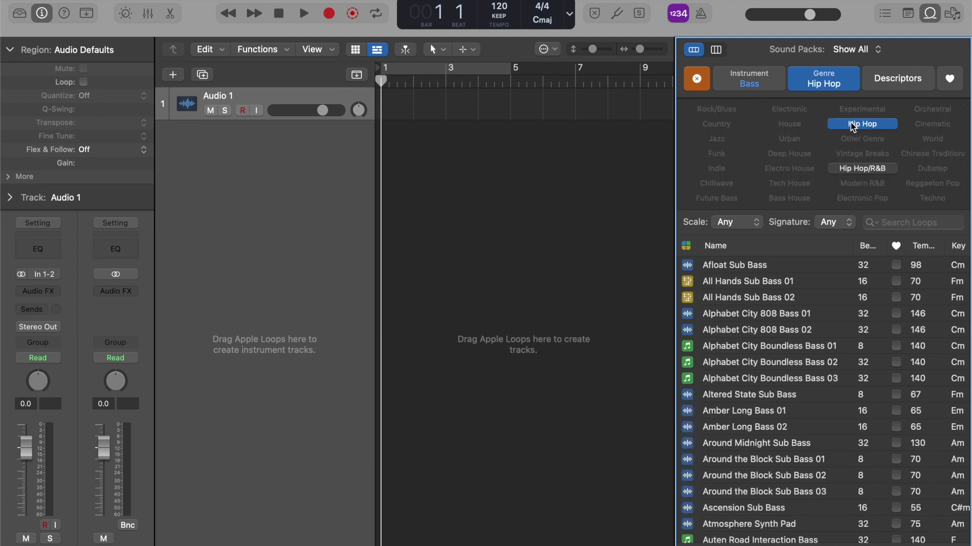
# - Preview Afloat Sub Bass and Alphabet City 808 Bass 01, then place the latter at bar 1
pyautogui.click(749, 78)
pyautogui.click(762, 266)
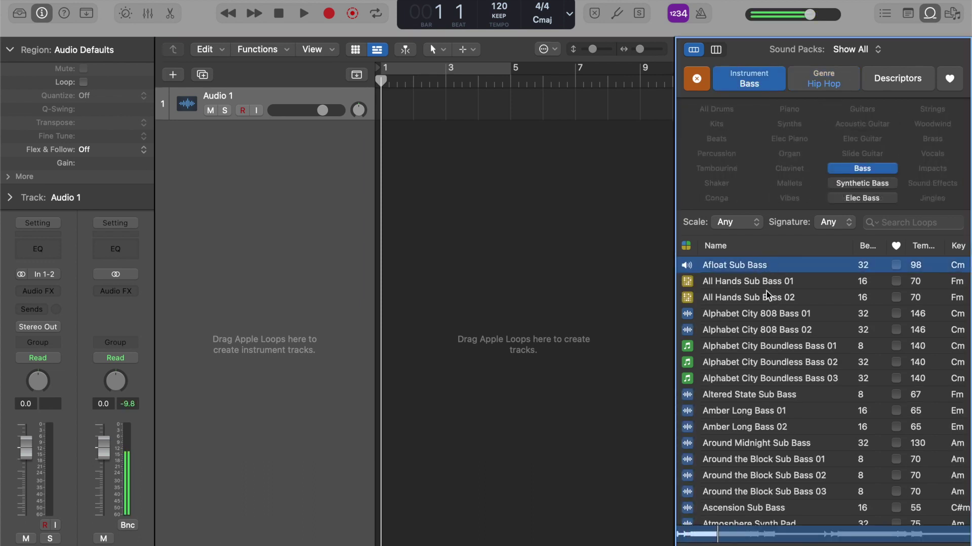
pyautogui.click(756, 313)
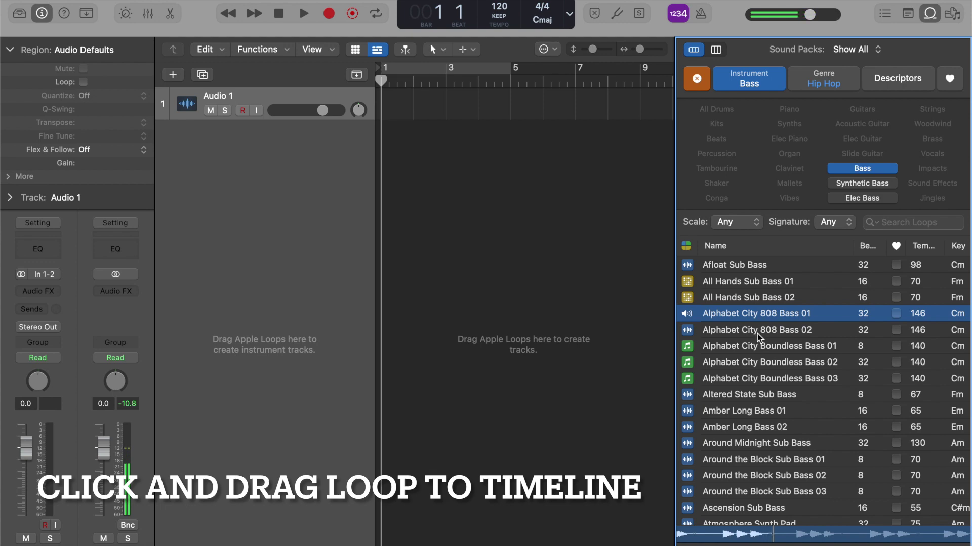
pyautogui.moveTo(758, 337); pyautogui.dragTo(494, 147)
# - Hide the Loop Browser, open the 808 bass region's audio editor, and choose to turn on Flex
pyautogui.press('o')
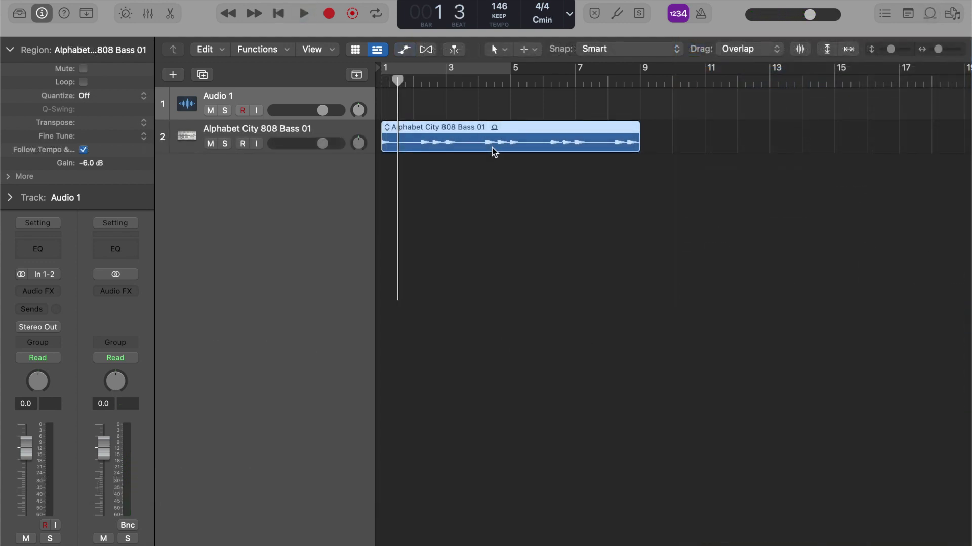
pyautogui.press('e')
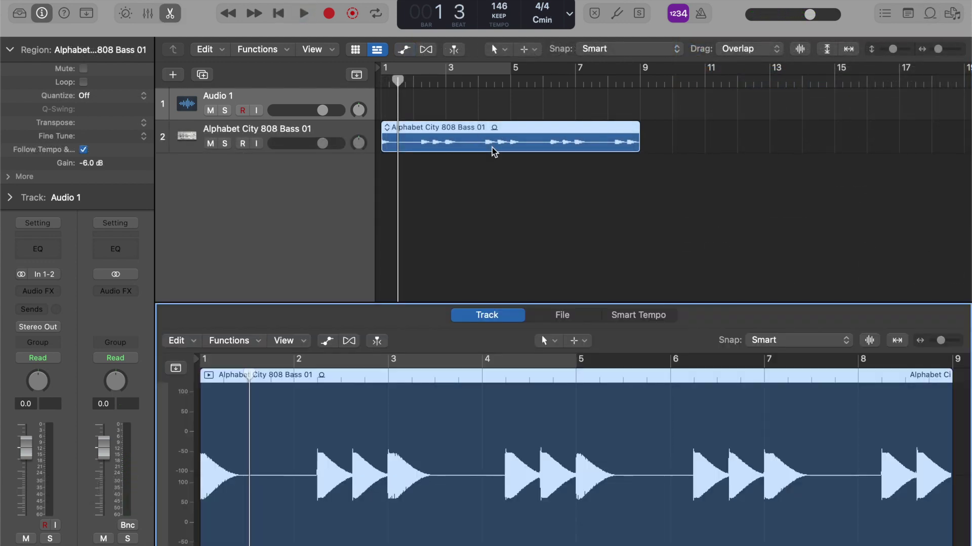
pyautogui.click(349, 341)
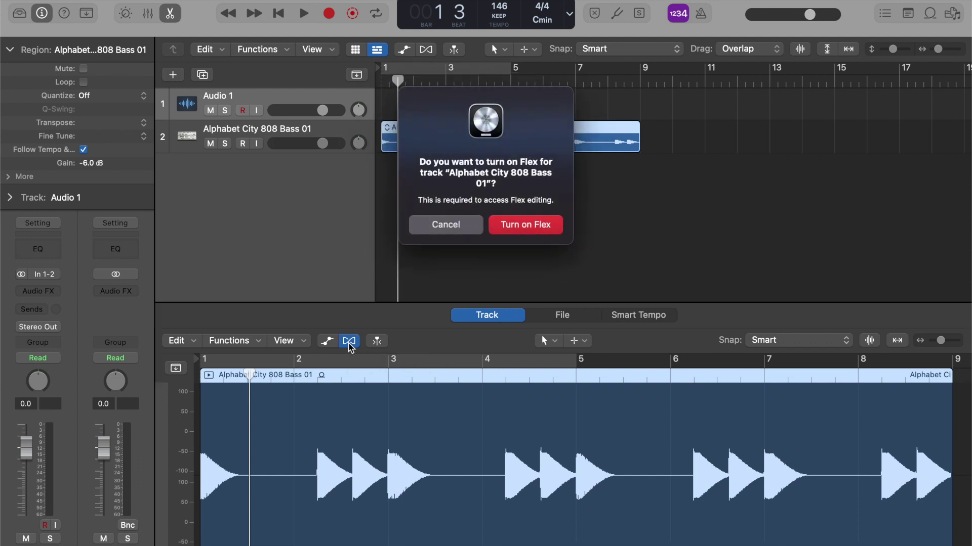
# - Confirm turning on Flex for the 808 bass track and set its mode to Flex Pitch
pyautogui.click(527, 228)
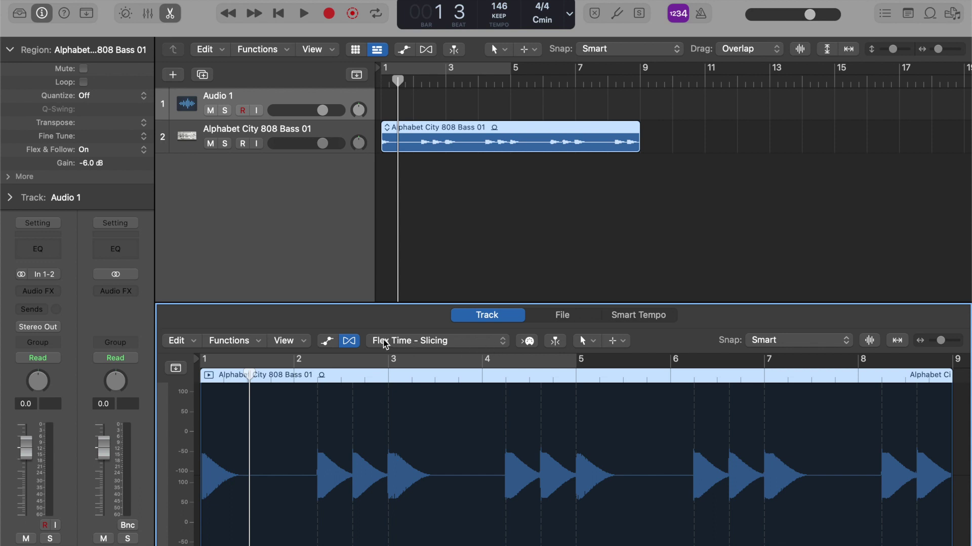
pyautogui.click(435, 342)
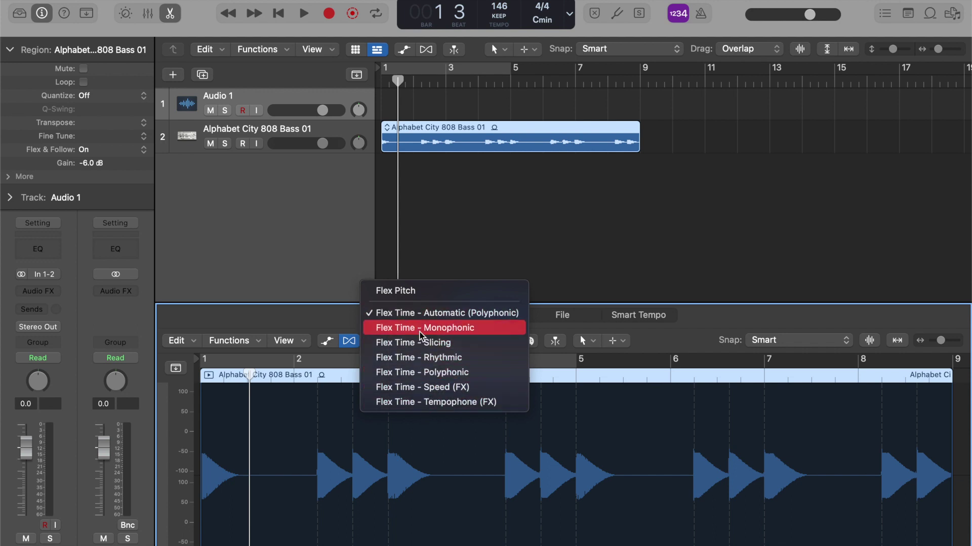
pyautogui.click(405, 291)
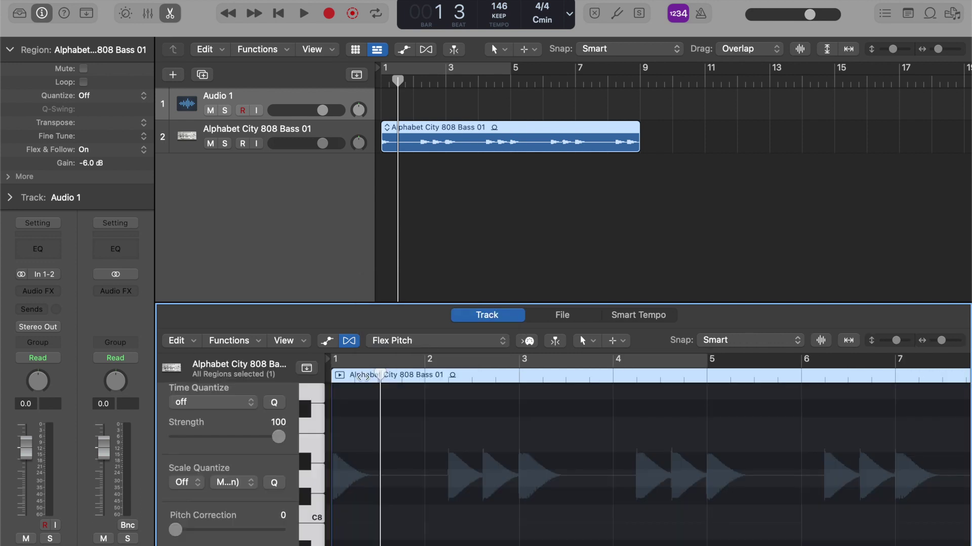
# - Analyze the 808 bass audio for flex editing
pyautogui.click(236, 342)
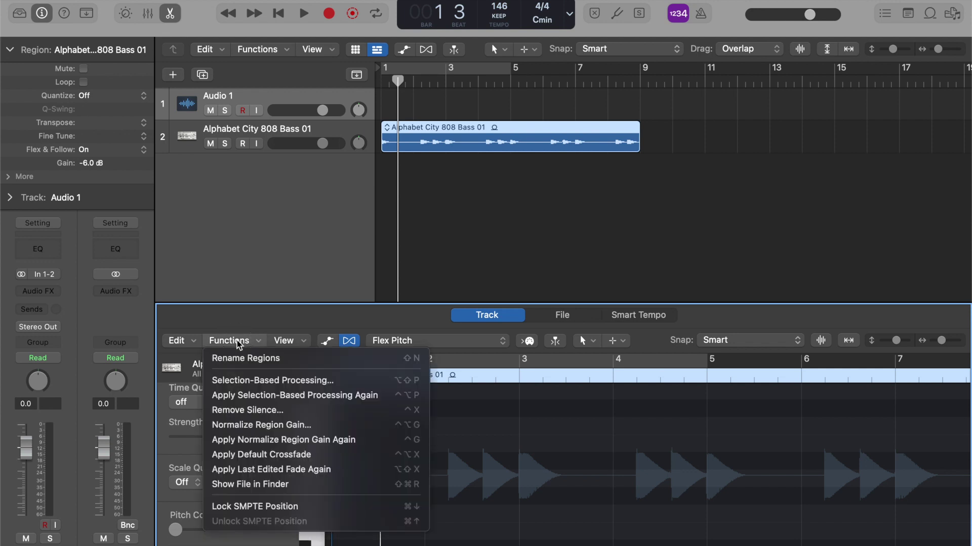
pyautogui.moveTo(177, 340)
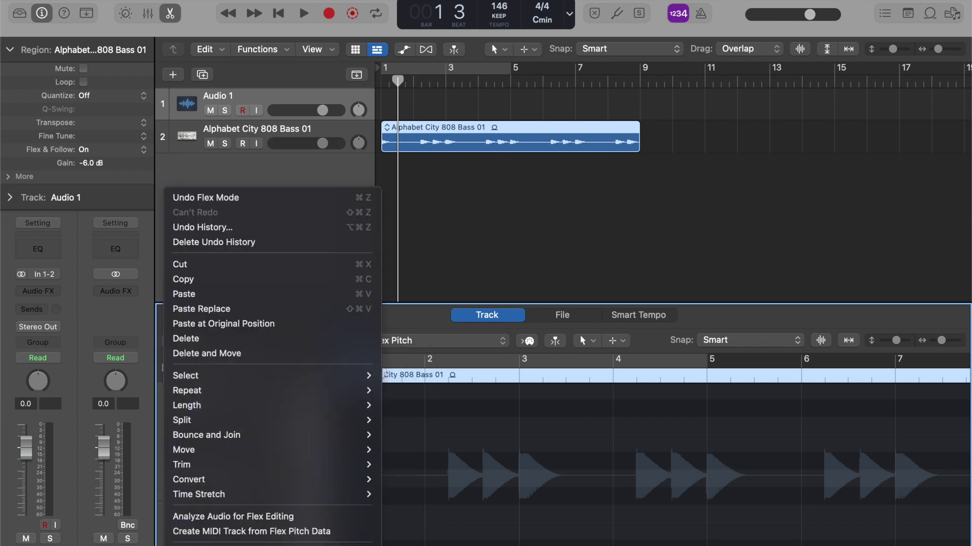
pyautogui.click(267, 516)
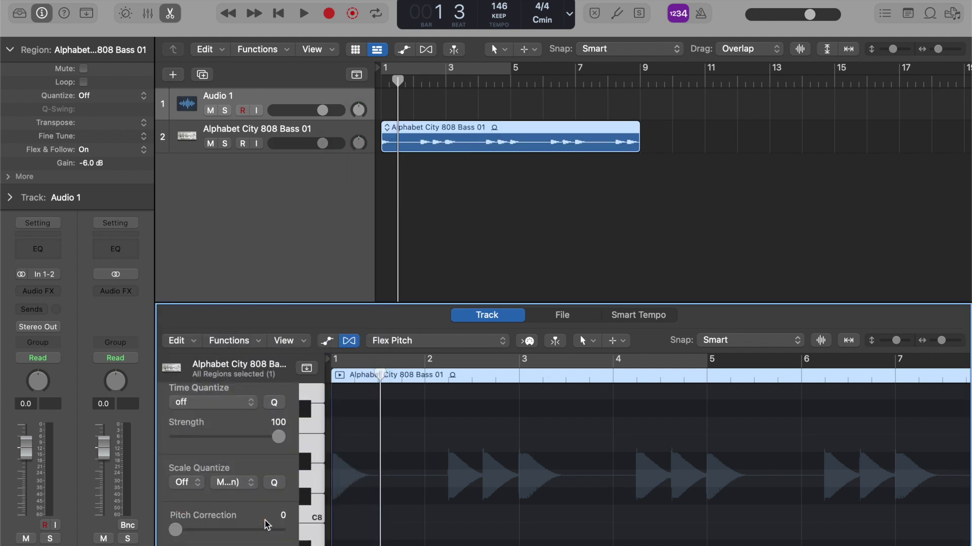
# - Create a new MIDI track from the region's Flex Pitch data
pyautogui.click(193, 344)
pyautogui.moveTo(264, 537)
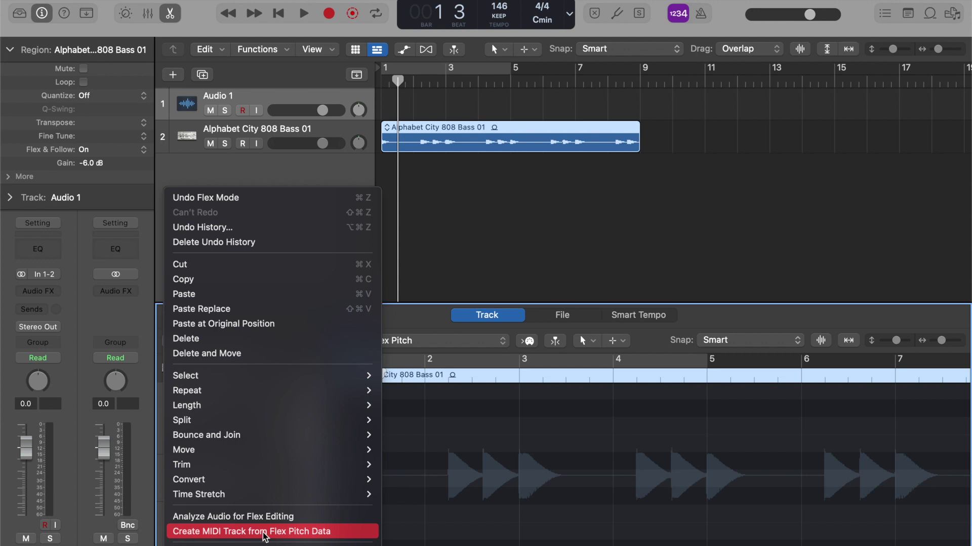
pyautogui.click(264, 532)
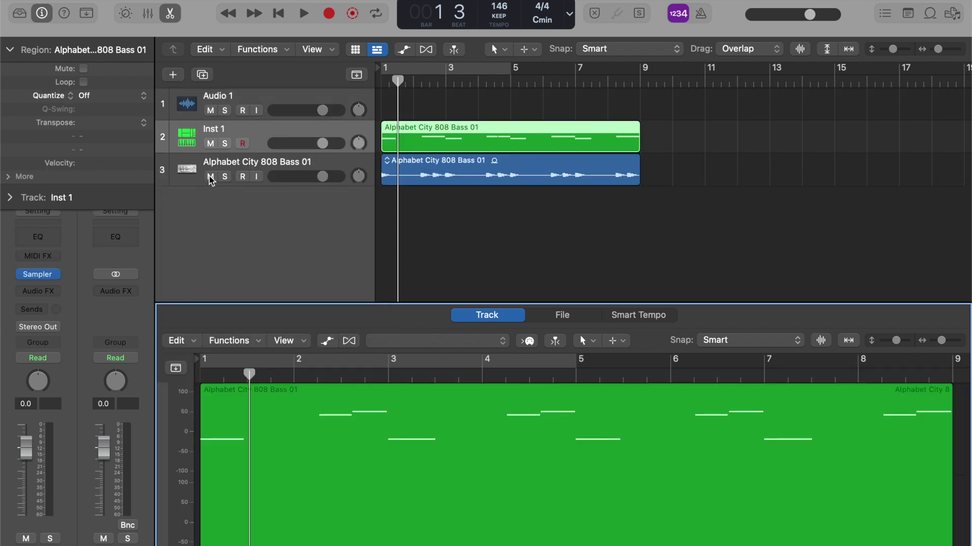
# - Hide the inspector, close the editor, enlarge track rows, and zoom to show both regions through bar 9
pyautogui.press('i')
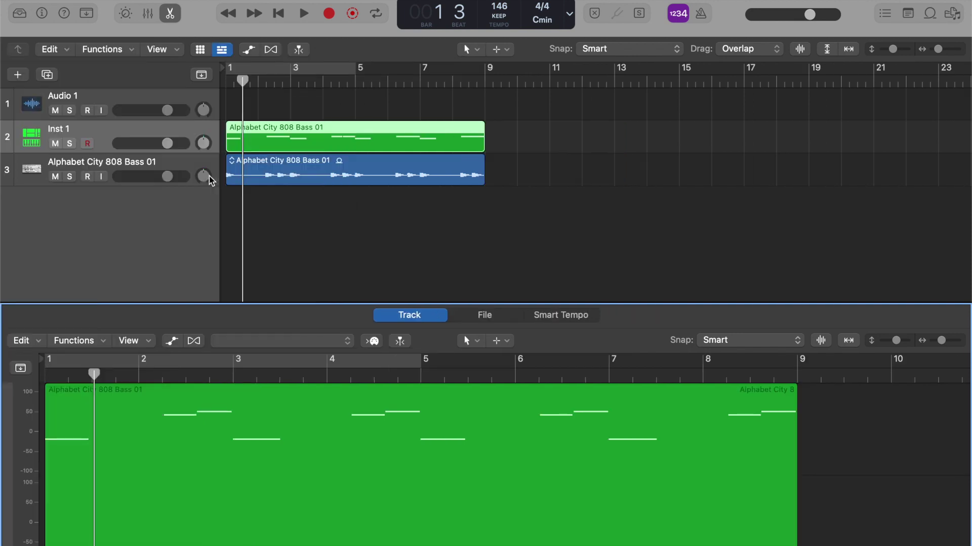
pyautogui.click(276, 224)
pyautogui.press('super+Down')
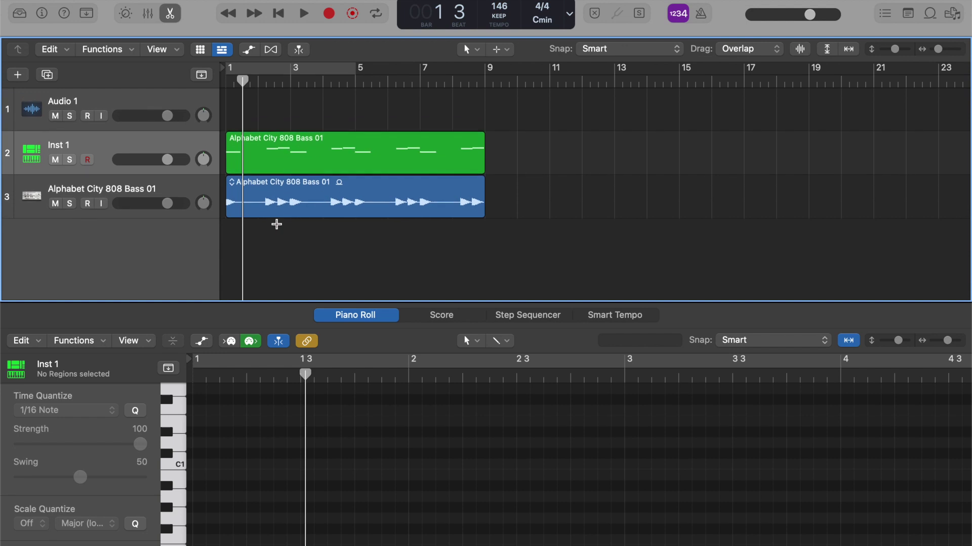
pyautogui.press('e')
pyautogui.press('super+Right')
pyautogui.press('super+Right')
pyautogui.press('super+Right')
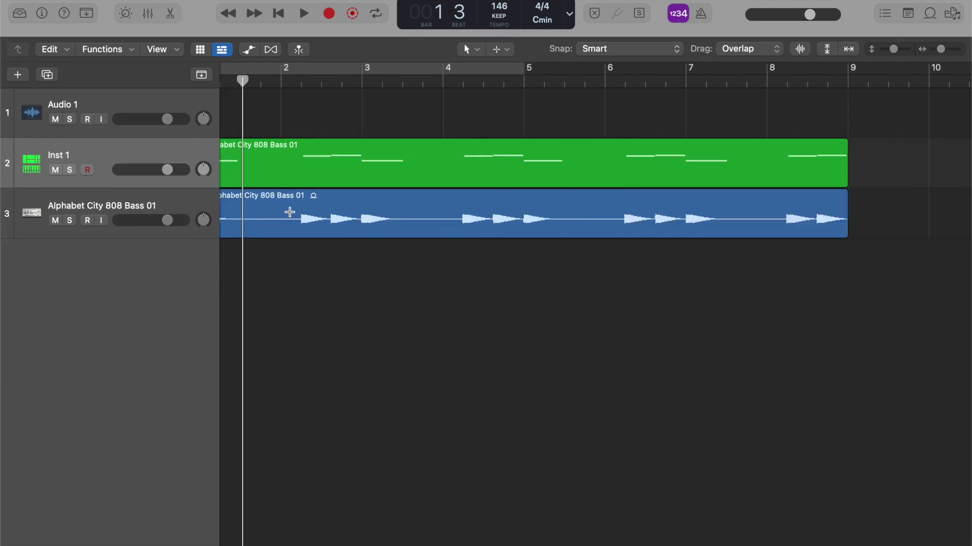
pyautogui.press('Return')
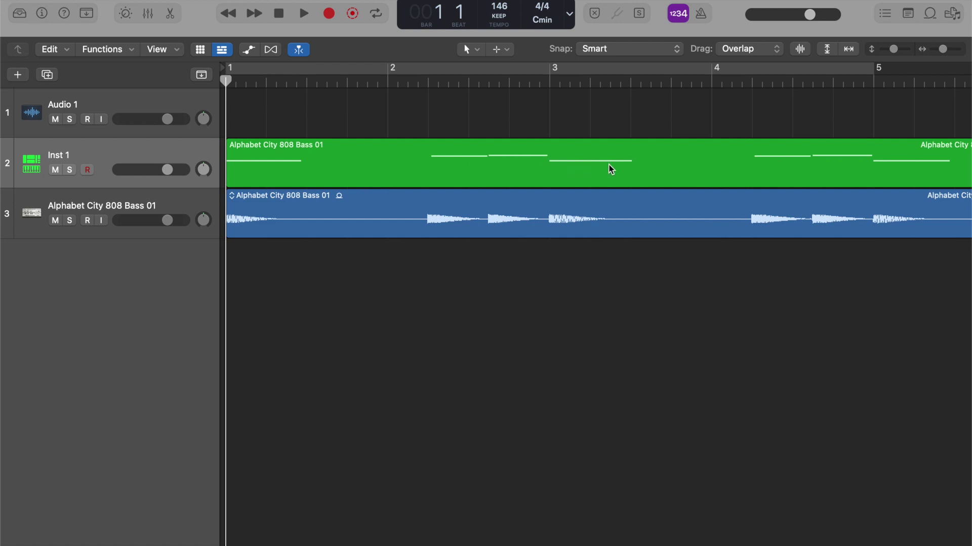
pyautogui.press('super+Left')
pyautogui.press('super+Left')
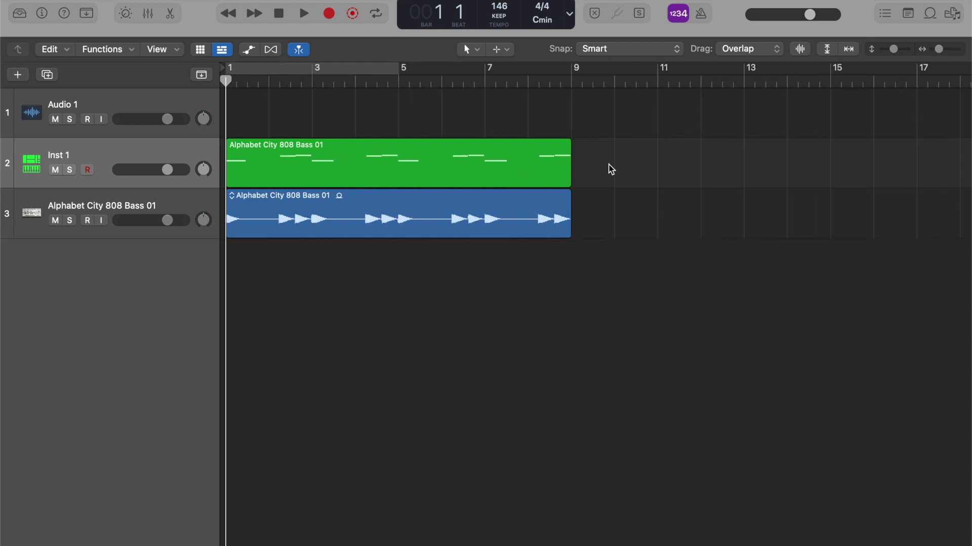
# - Set a cycle around the green MIDI region and mute the original 808 audio track
pyautogui.click(280, 169)
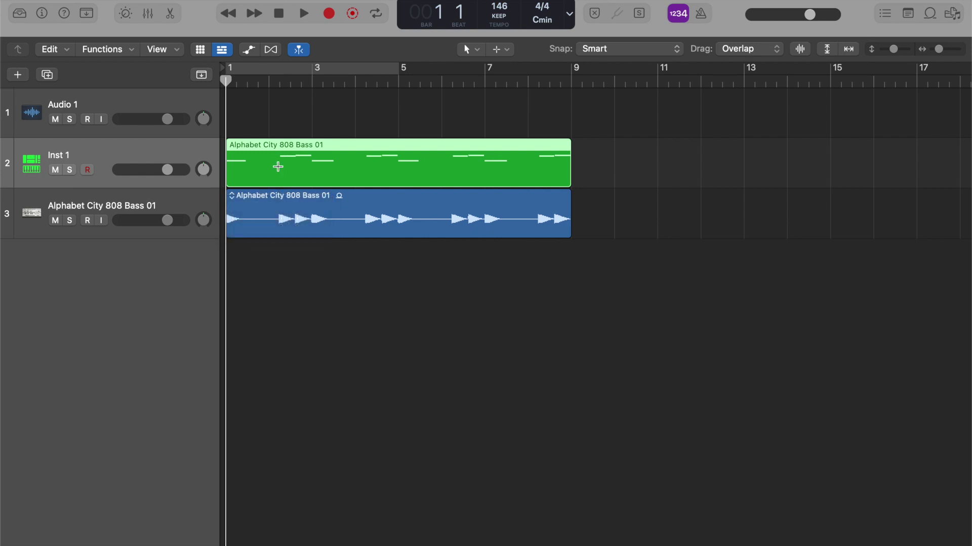
pyautogui.press('u')
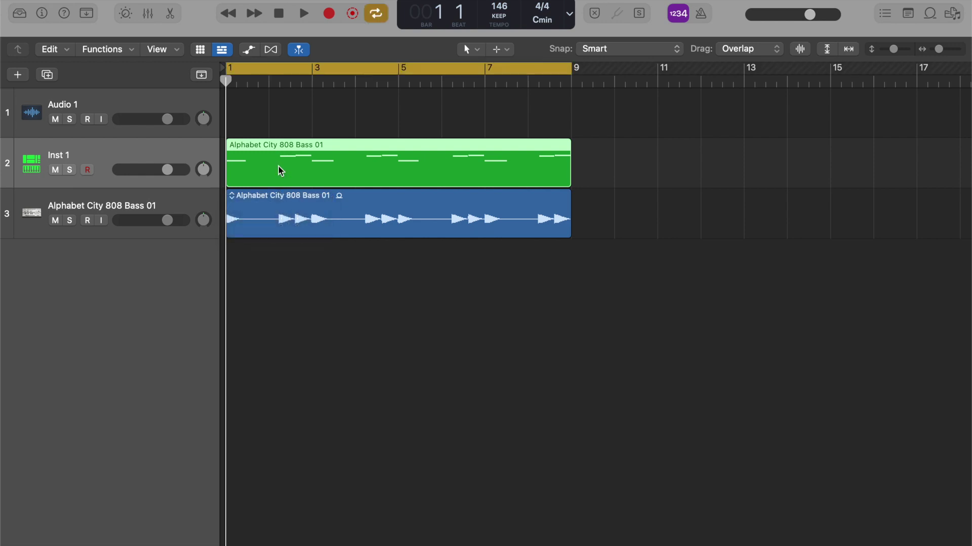
pyautogui.click(55, 221)
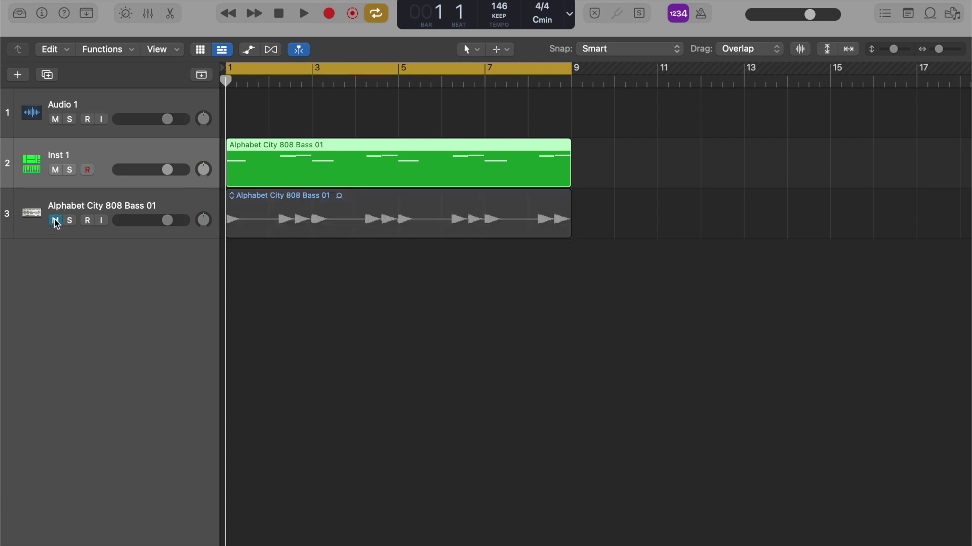
# - Play the Inst 1 MIDI track on its own, then open the sound Library
pyautogui.click(95, 155)
pyautogui.press('space')
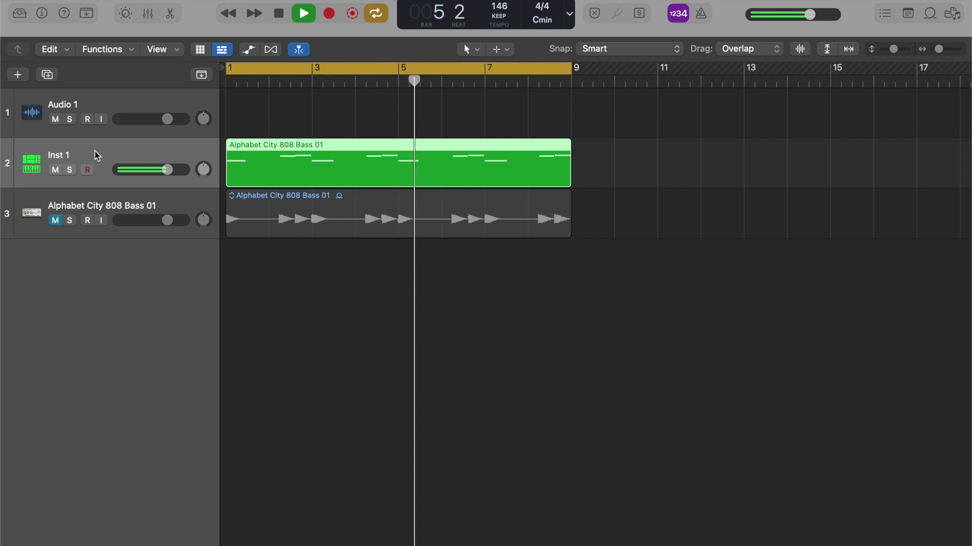
pyautogui.press('space')
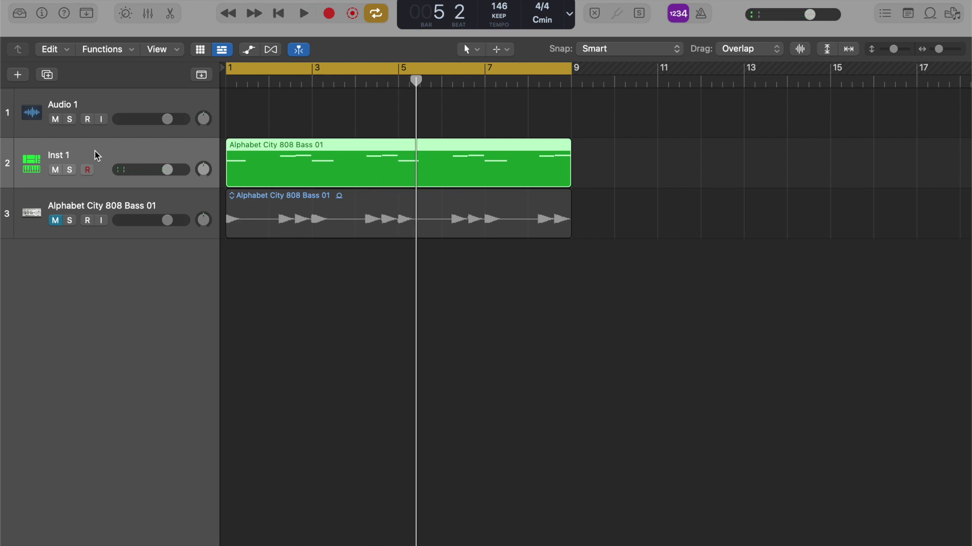
pyautogui.press('y')
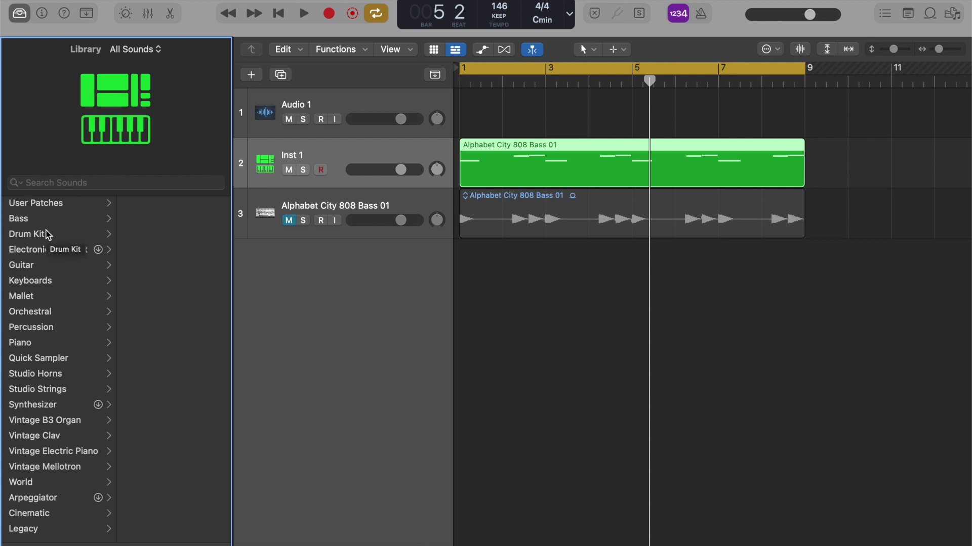
# - Load Yamaha Grand Piano from the Piano category onto the MIDI track and play the loop
pyautogui.click(37, 348)
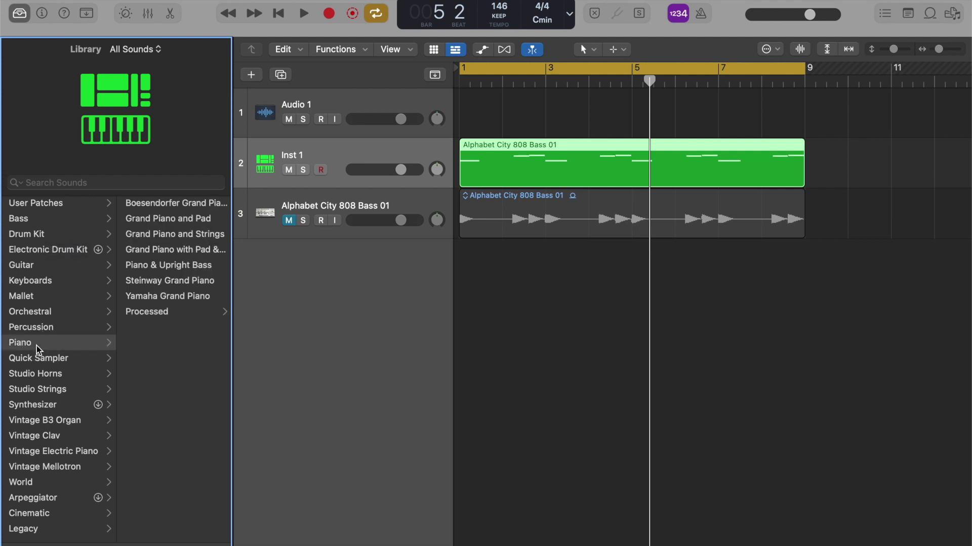
pyautogui.click(150, 298)
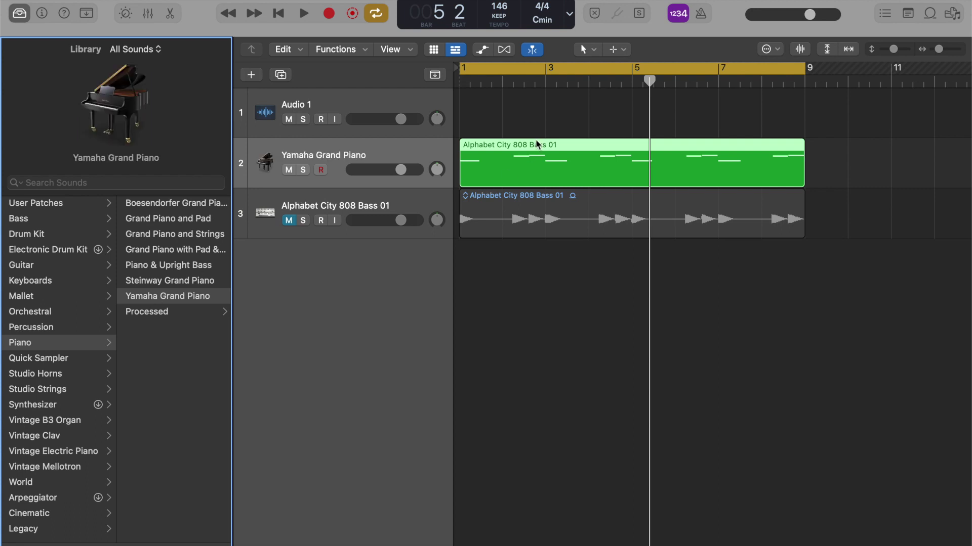
pyautogui.press('space')
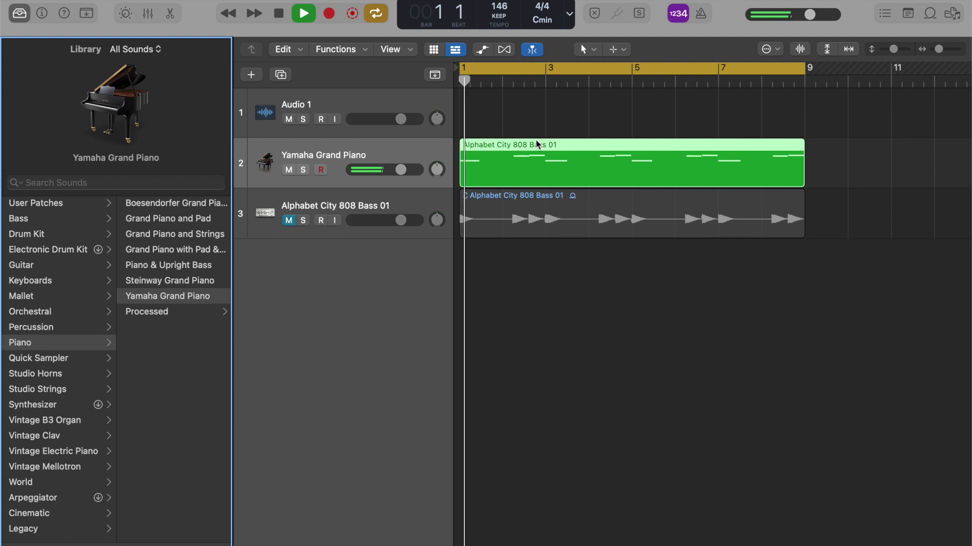
pyautogui.press('space')
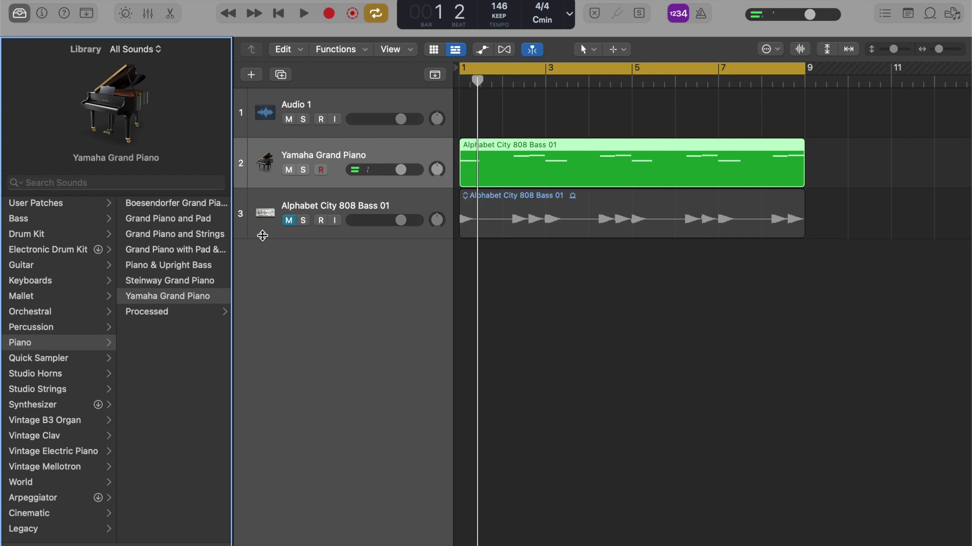
# - Unmute the 808 bass audio track and play it layered with the Yamaha Grand Piano
pyautogui.click(289, 220)
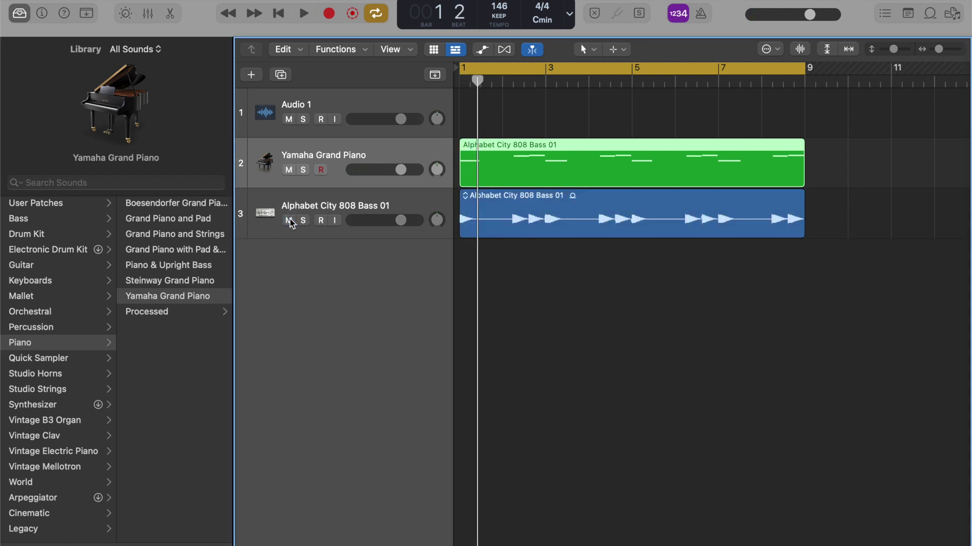
pyautogui.press('space')
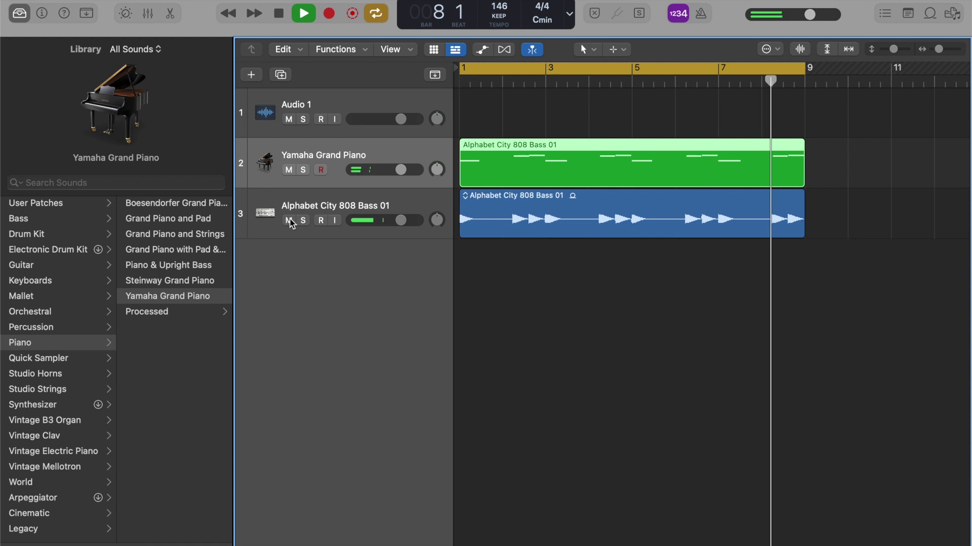
pyautogui.press('space')
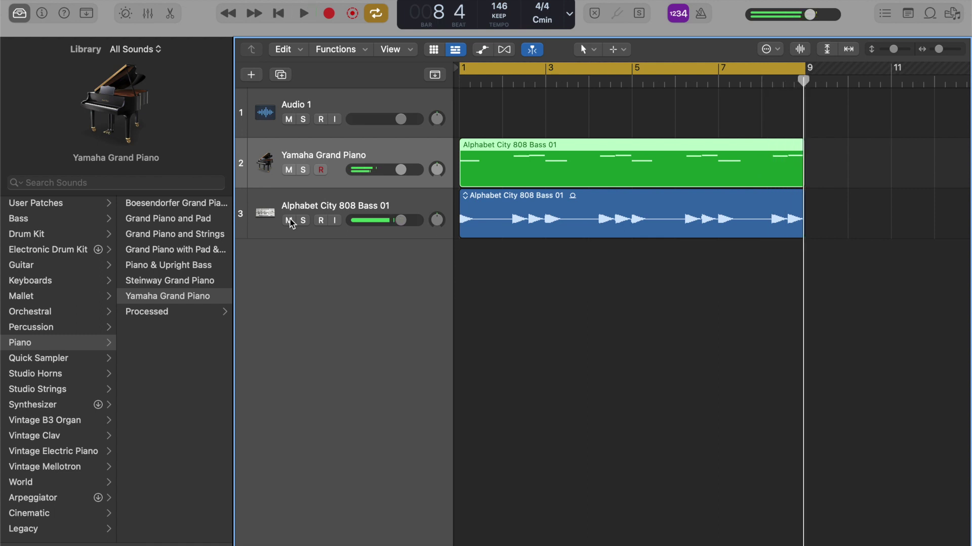